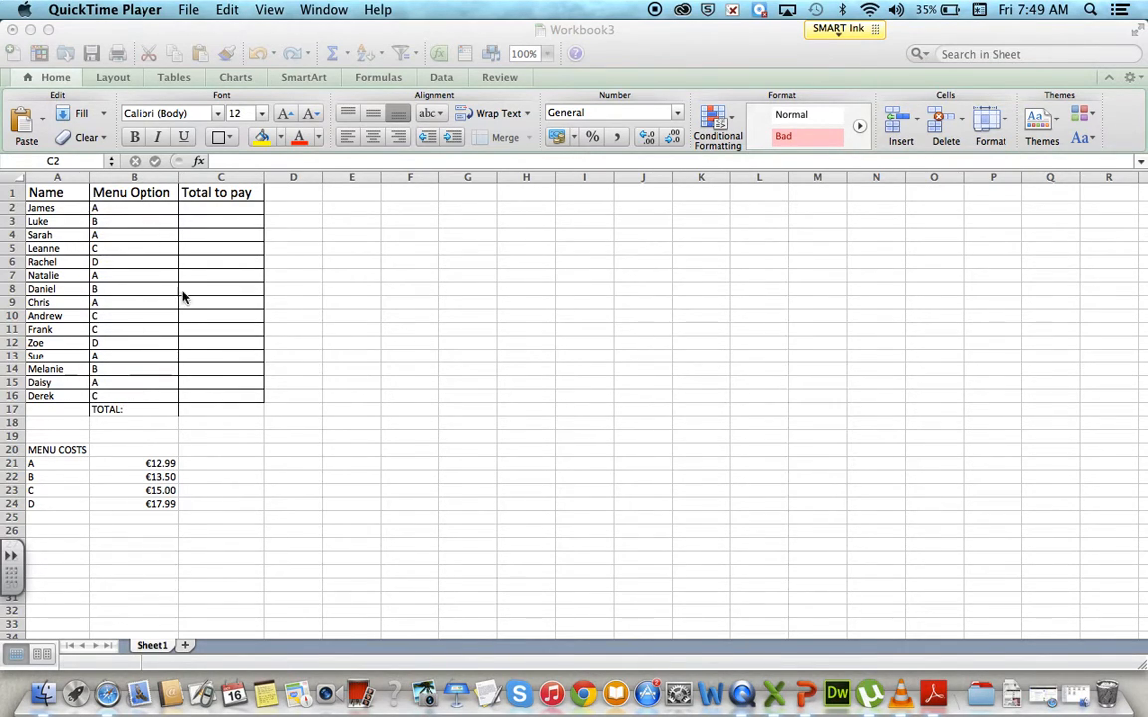
# Name the menu costs range A21:B24 as MENU.
pyautogui.click(230, 215)
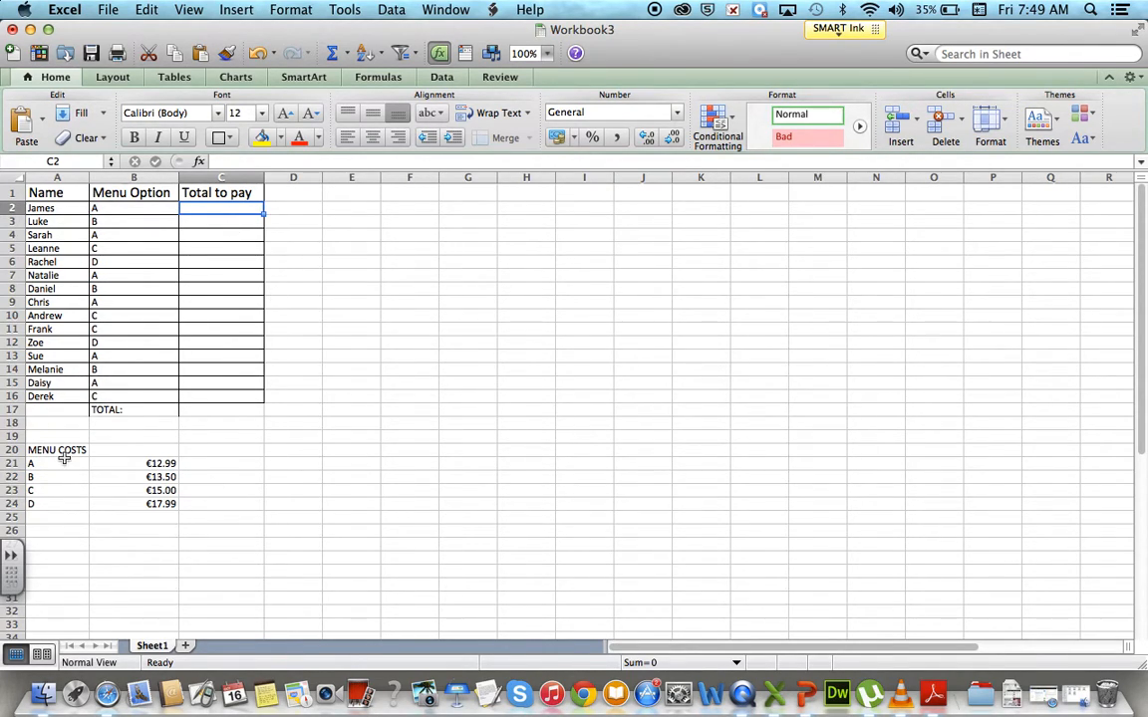
pyautogui.moveTo(61, 463); pyautogui.dragTo(133, 505)
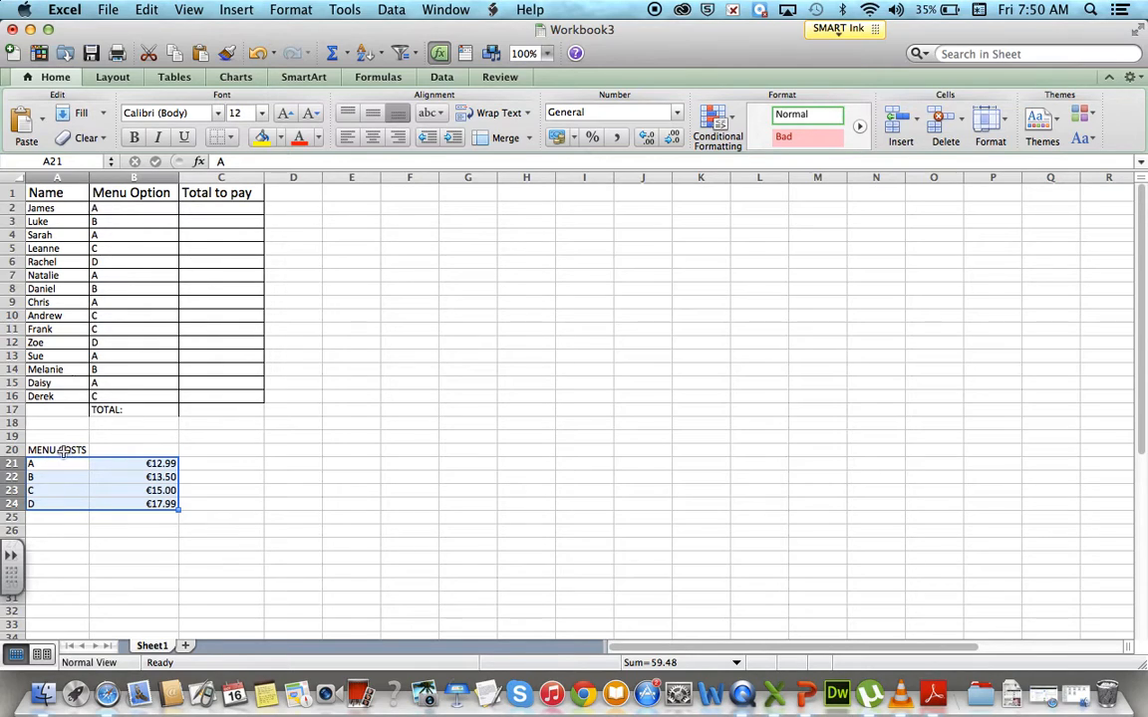
pyautogui.click(68, 162)
pyautogui.press('BackSpace')
pyautogui.write('MENU')
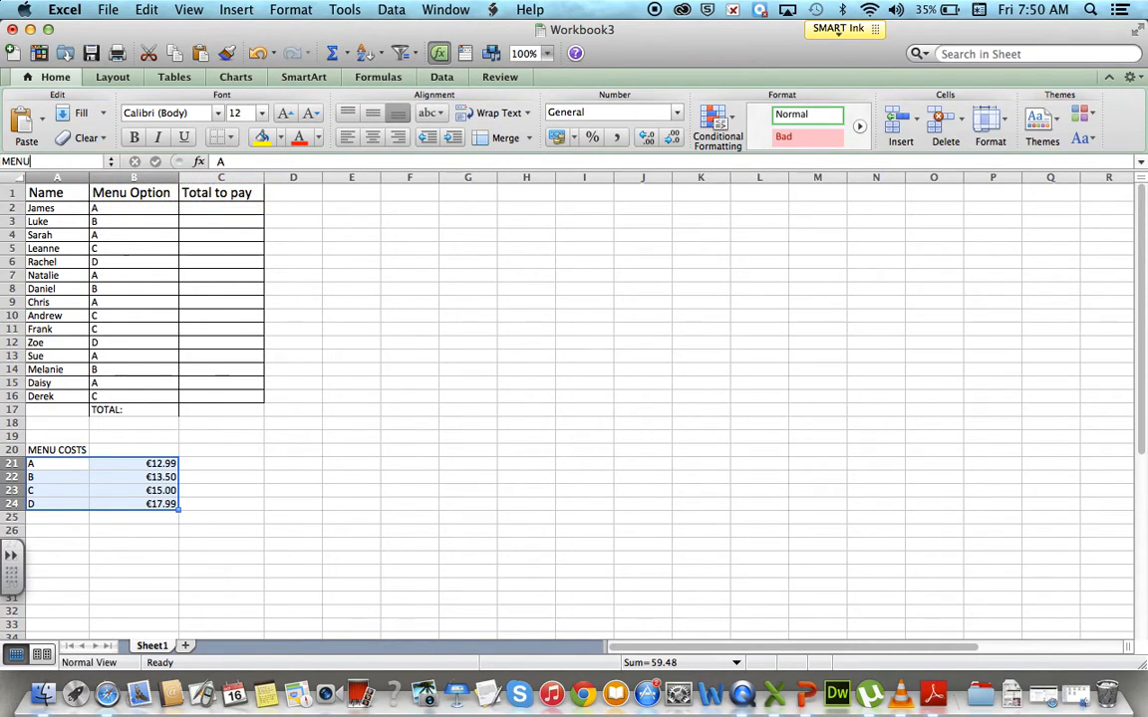
pyautogui.press('Return')
# Reselect the menu letters and prices in A21:B24 to check the name assigned to the range.
pyautogui.click(117, 463)
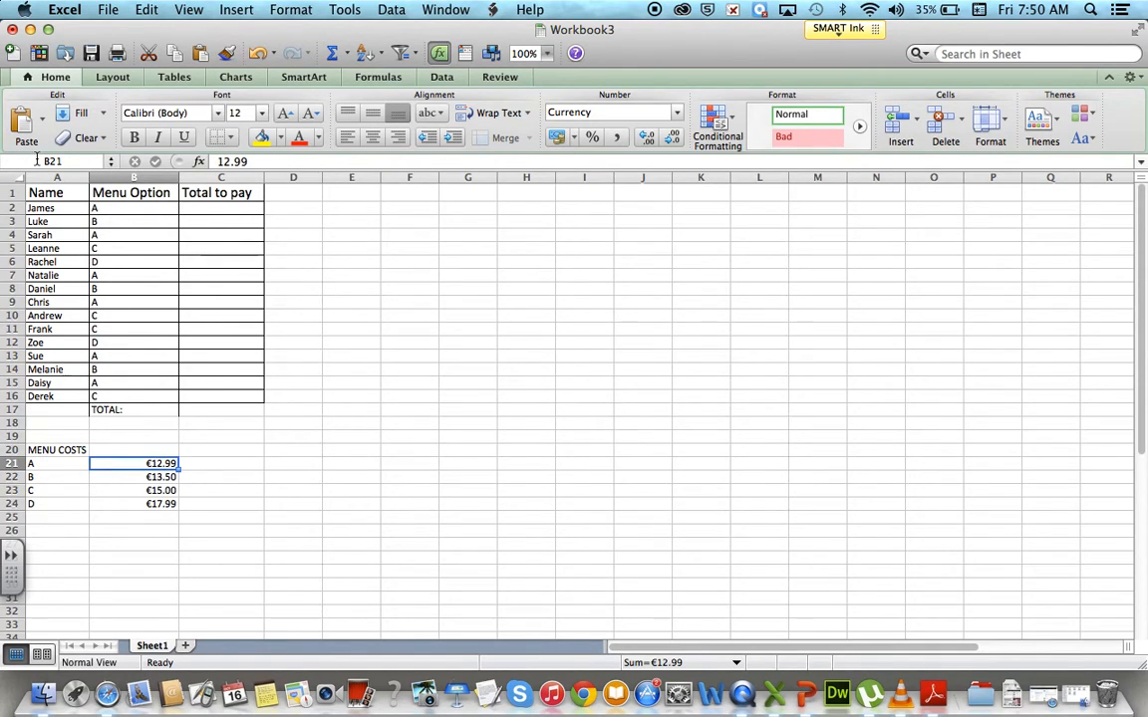
pyautogui.click(51, 477)
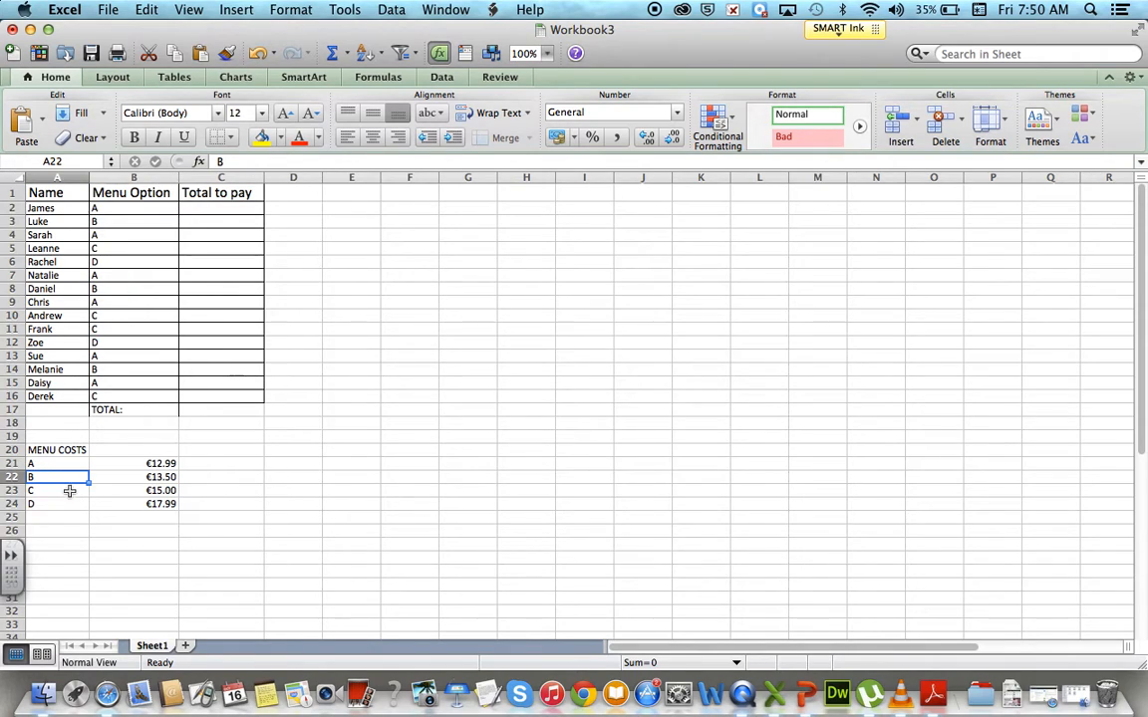
pyautogui.moveTo(51, 464); pyautogui.dragTo(143, 502)
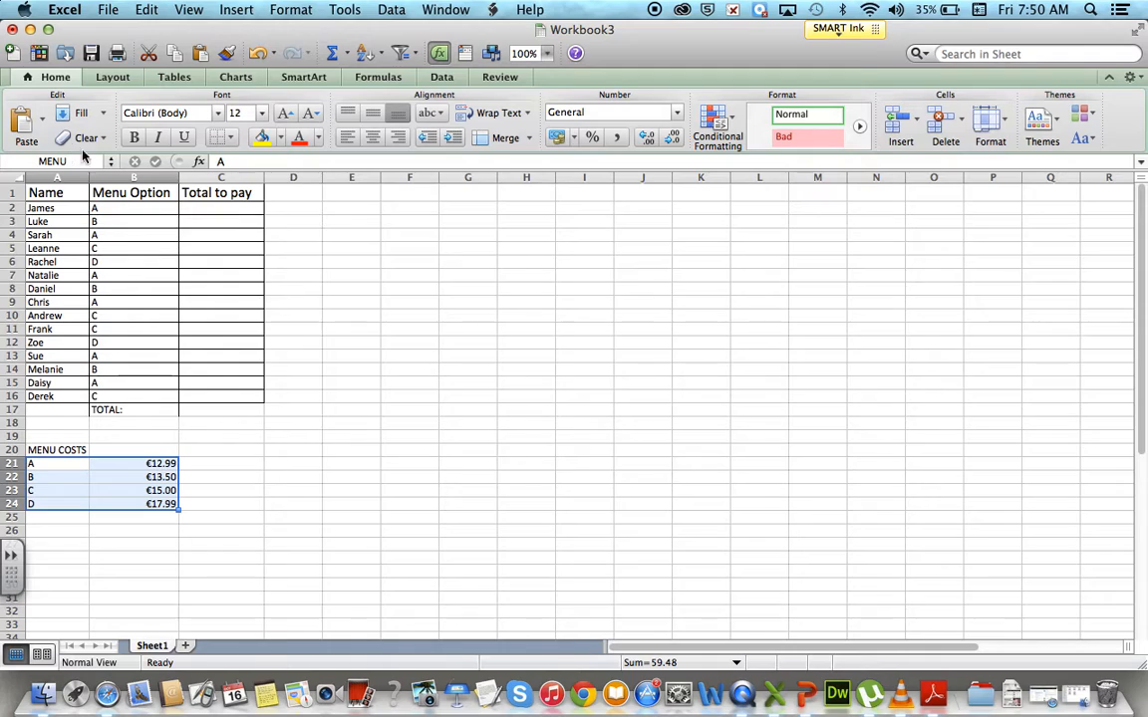
# Start a VLOOKUP formula in C2 with the menu option in B2 as its lookup value.
pyautogui.click(205, 211)
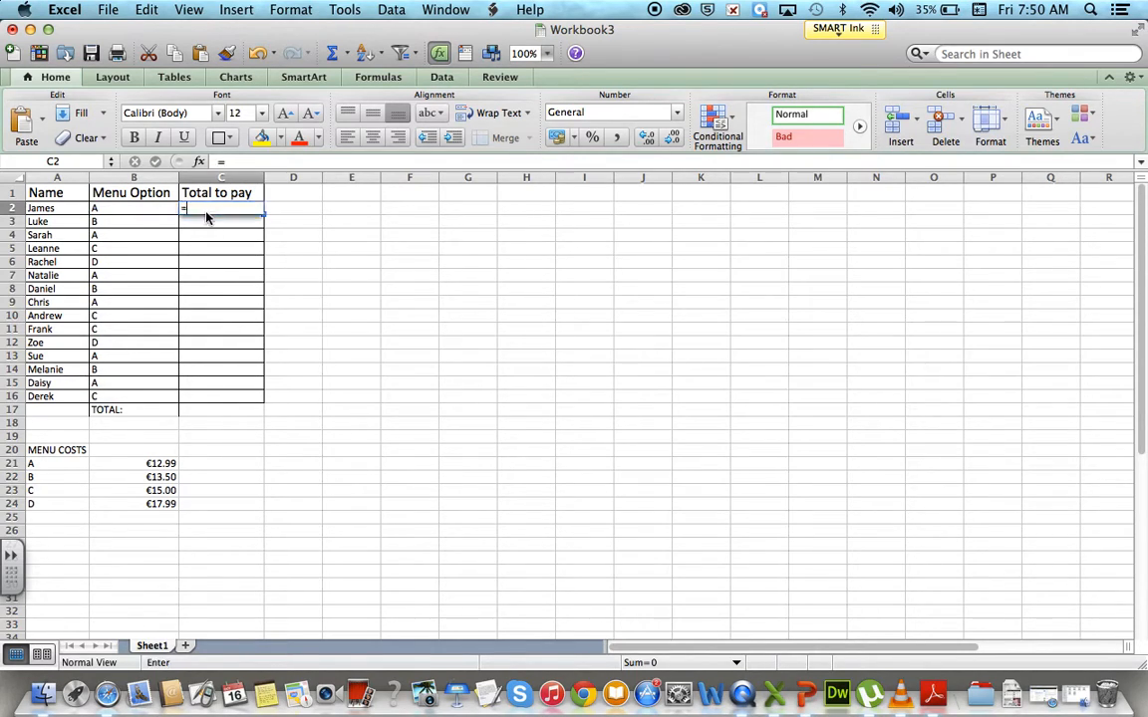
pyautogui.write('=')
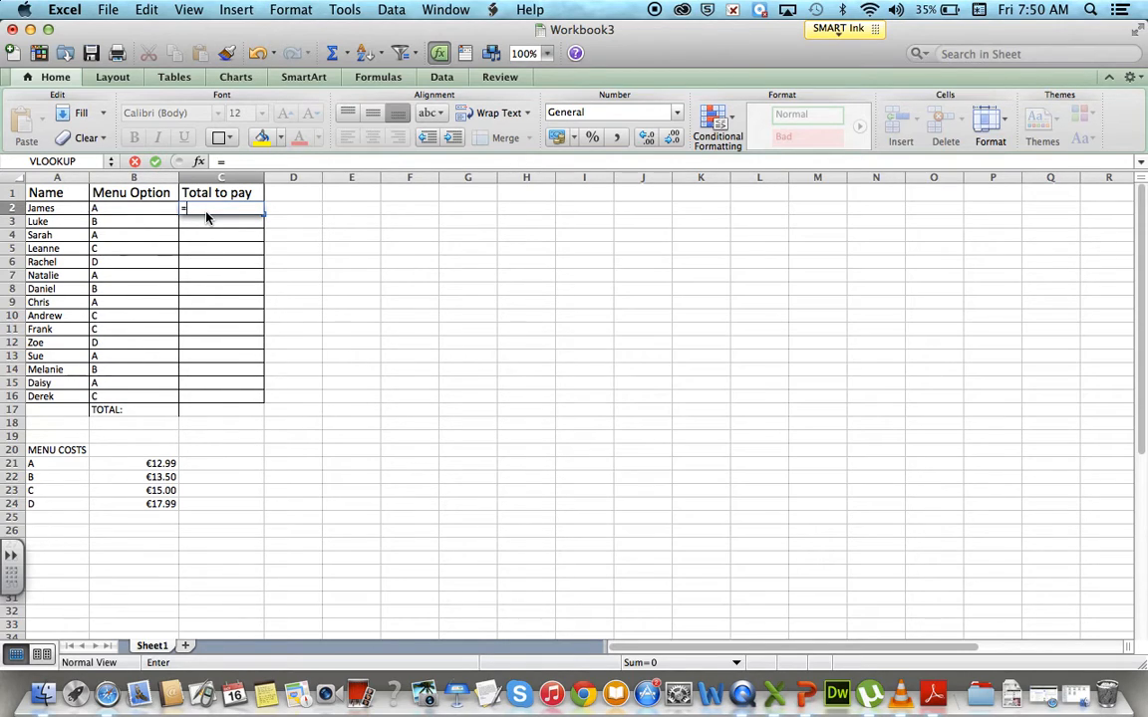
pyautogui.write('v')
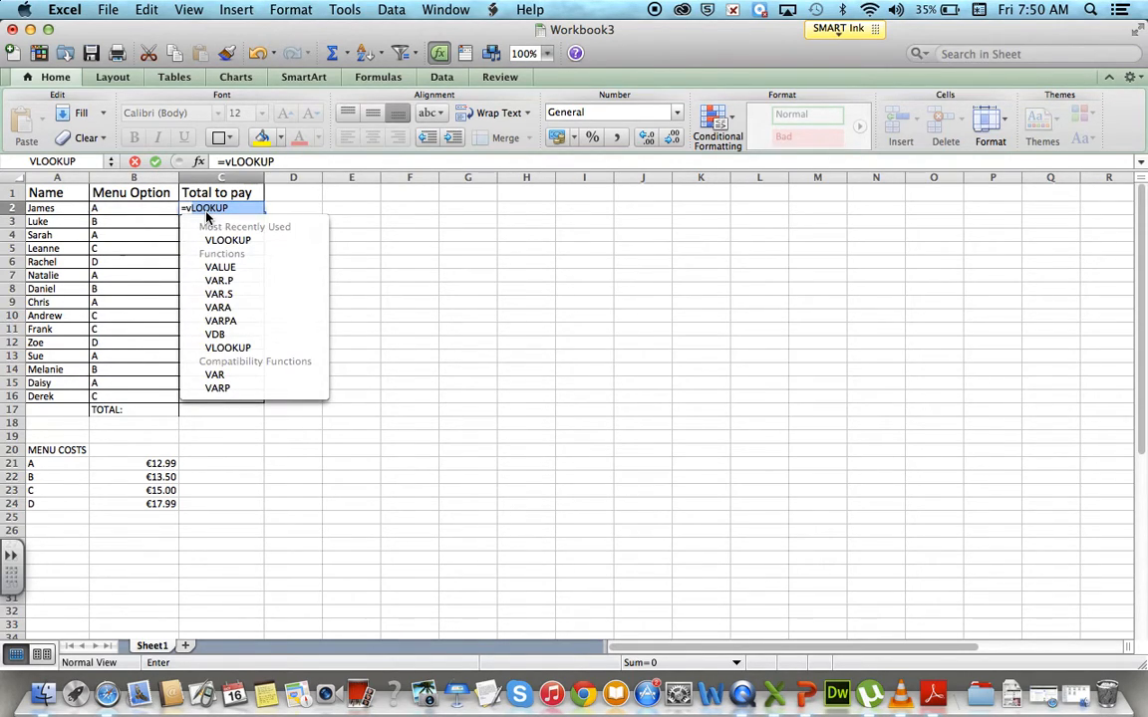
pyautogui.write('l')
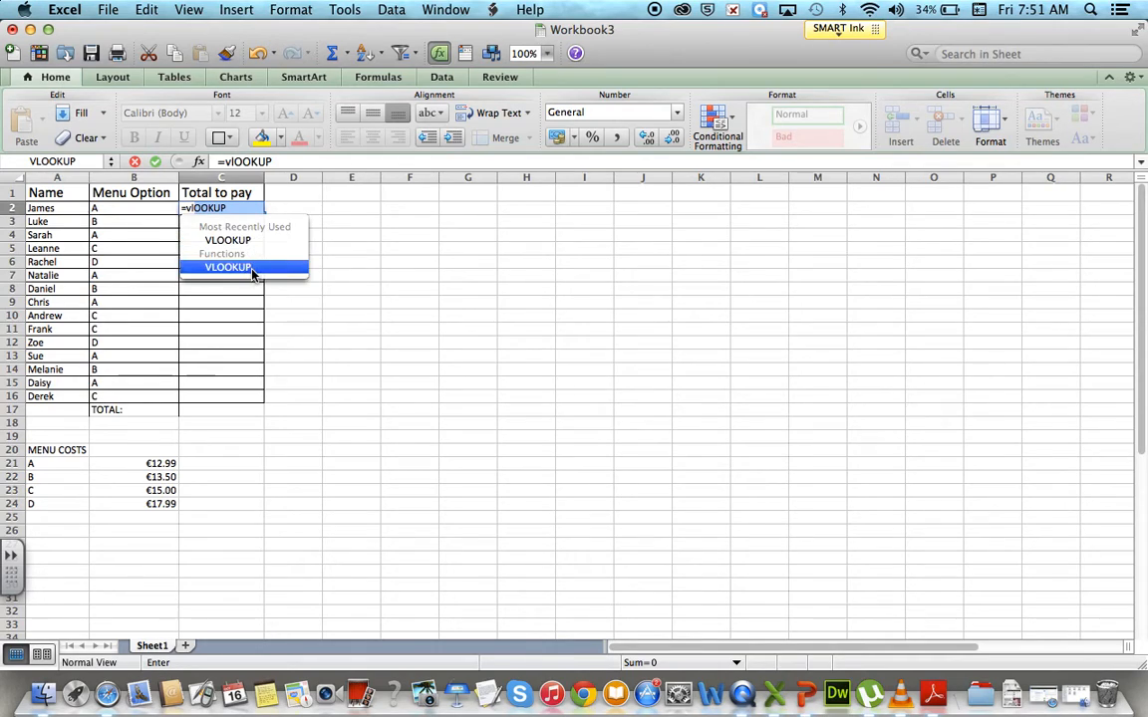
pyautogui.doubleClick(241, 241)
pyautogui.click(233, 237)
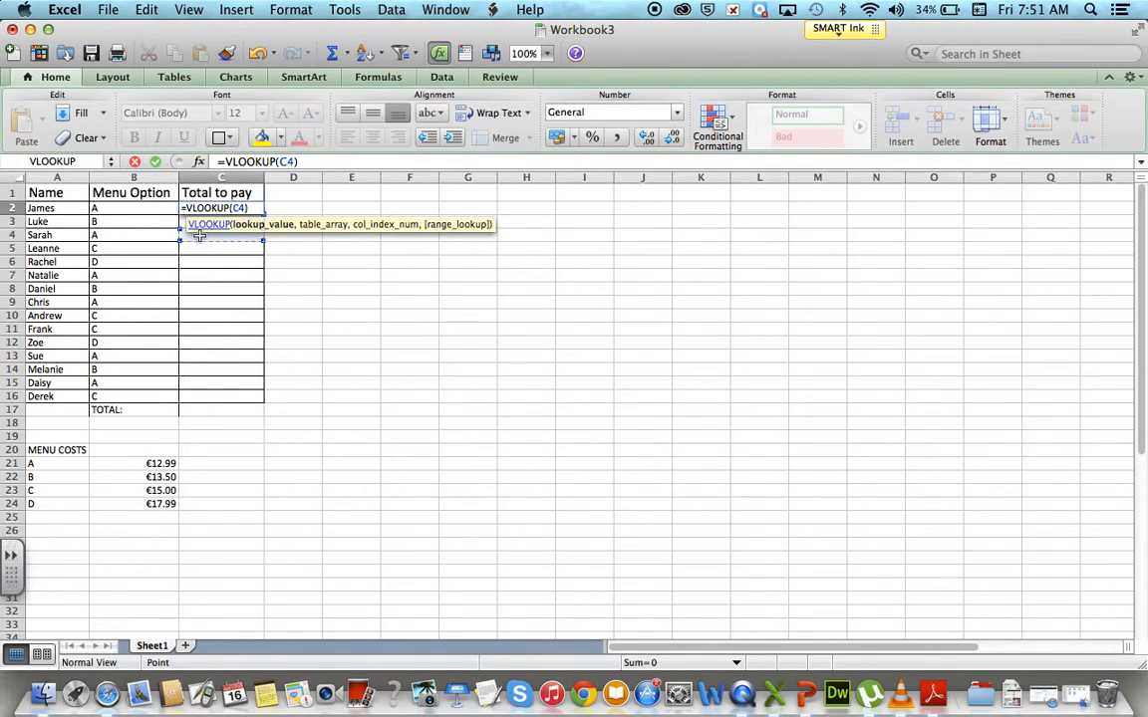
pyautogui.click(295, 163)
pyautogui.press('BackSpace')
pyautogui.press('BackSpace')
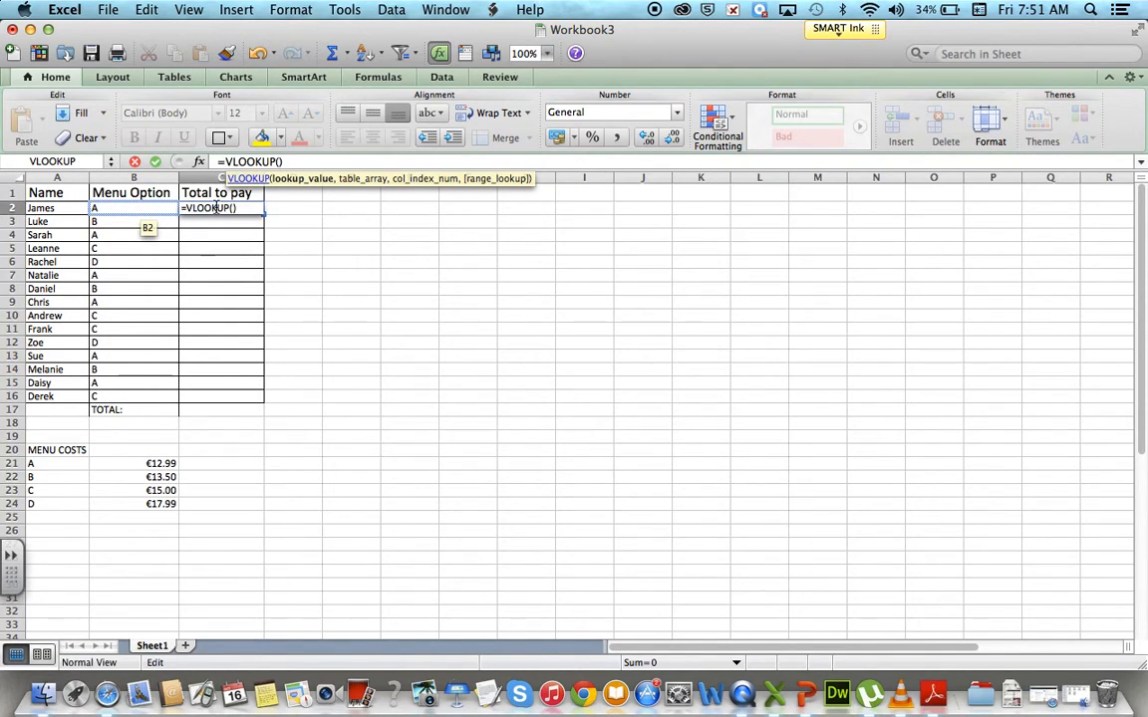
pyautogui.click(148, 207)
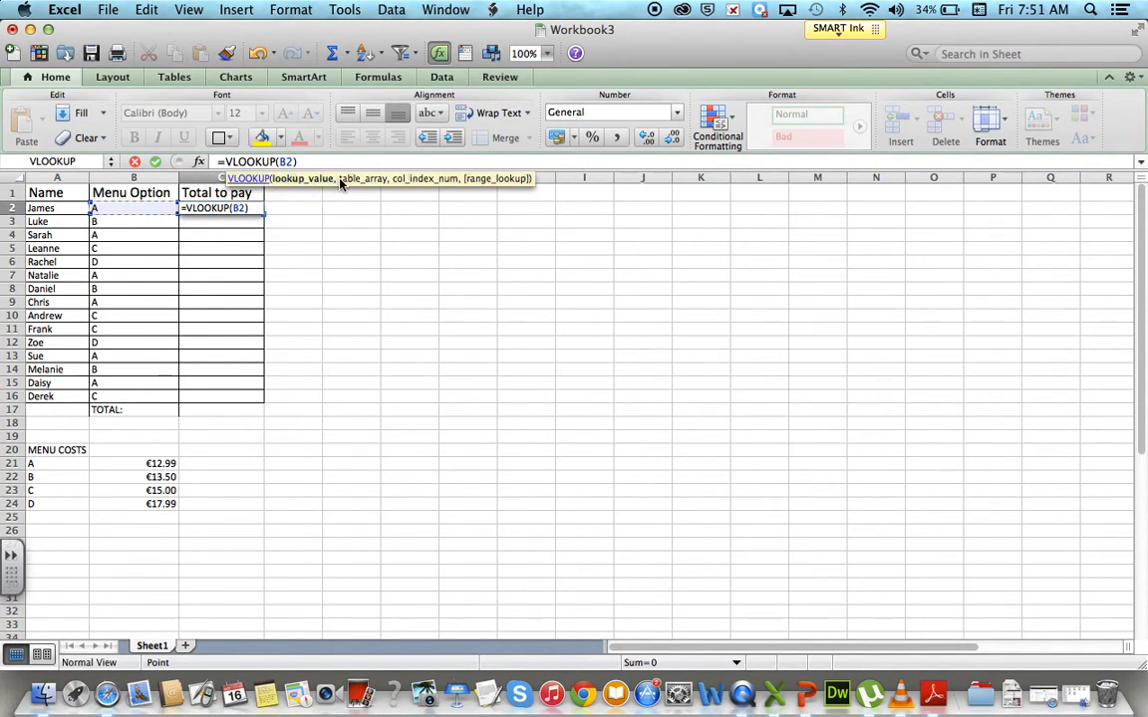
# Complete the VLOOKUP in C2 with MENU as the table array, 2 as the column index and False as the range lookup.
pyautogui.write(',')
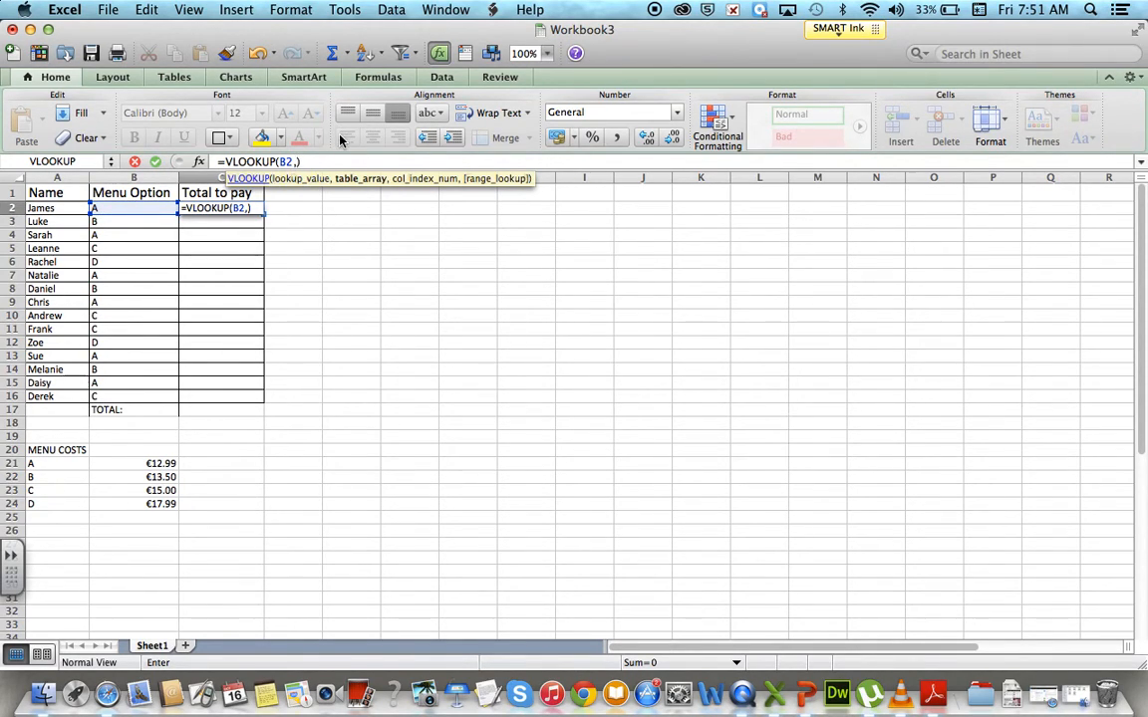
pyautogui.write('MENU')
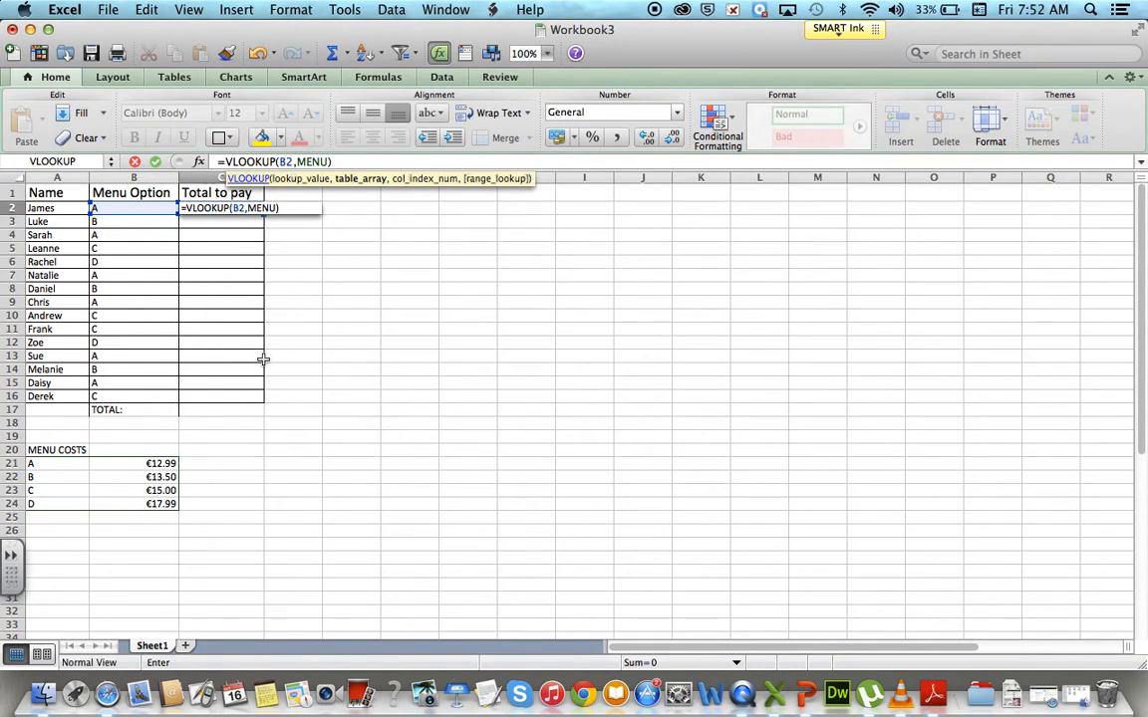
pyautogui.write(',')
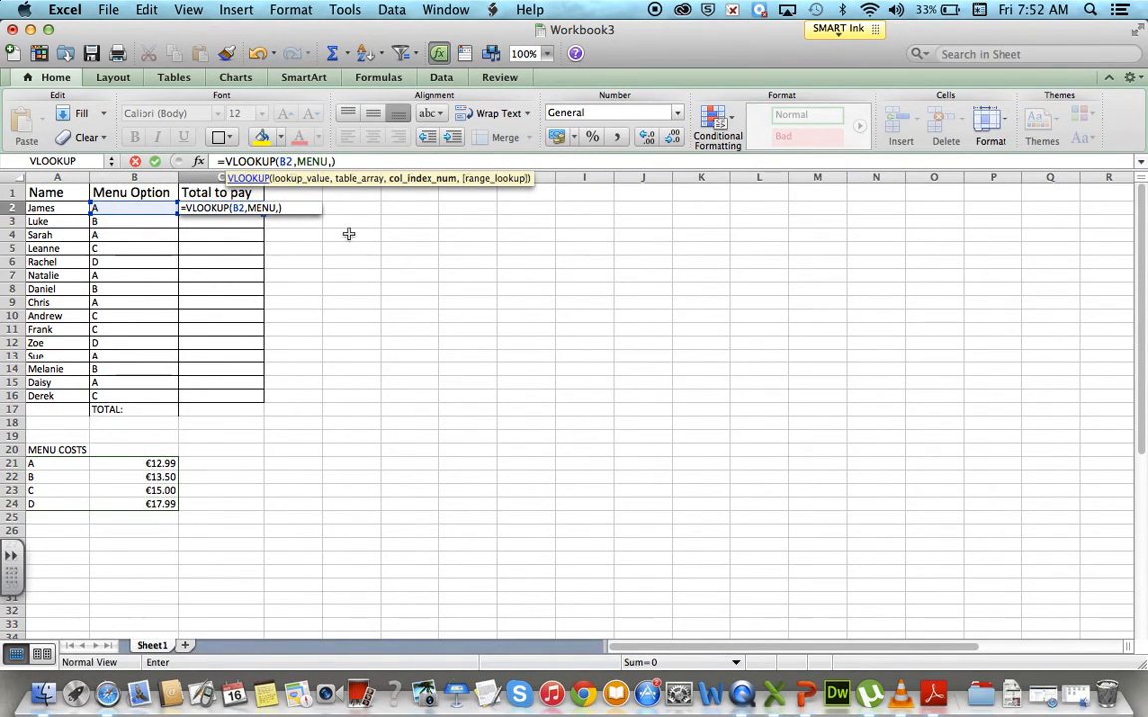
pyautogui.write('2,')
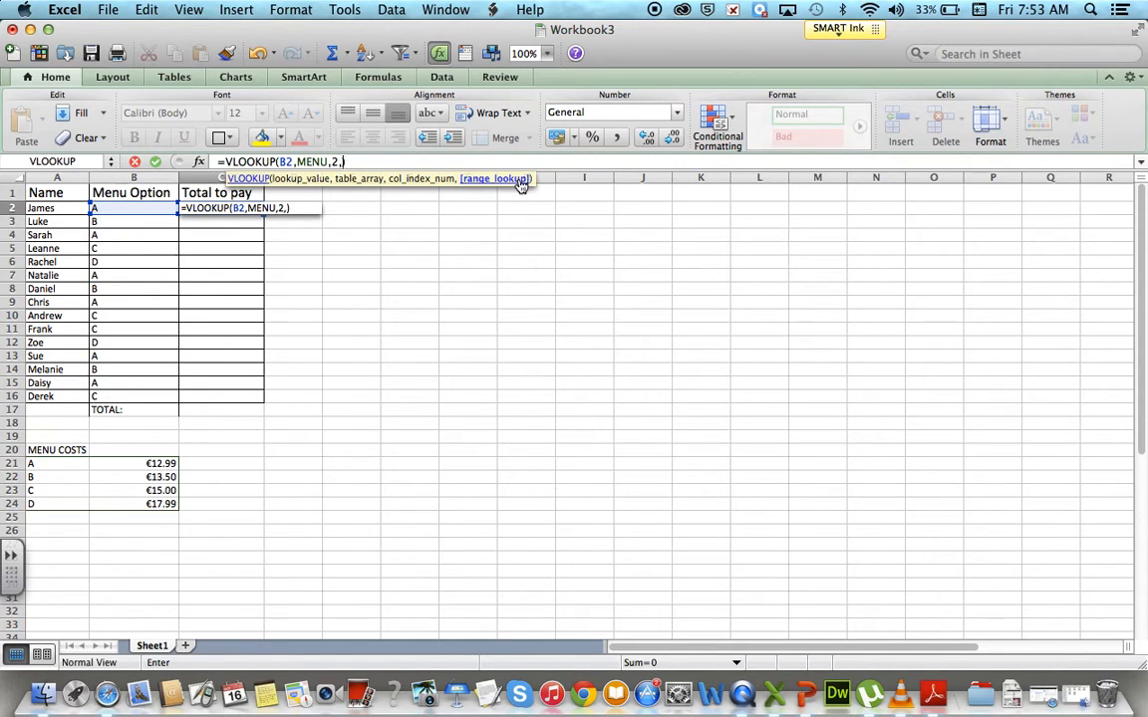
pyautogui.write('alse')
pyautogui.click(518, 181)
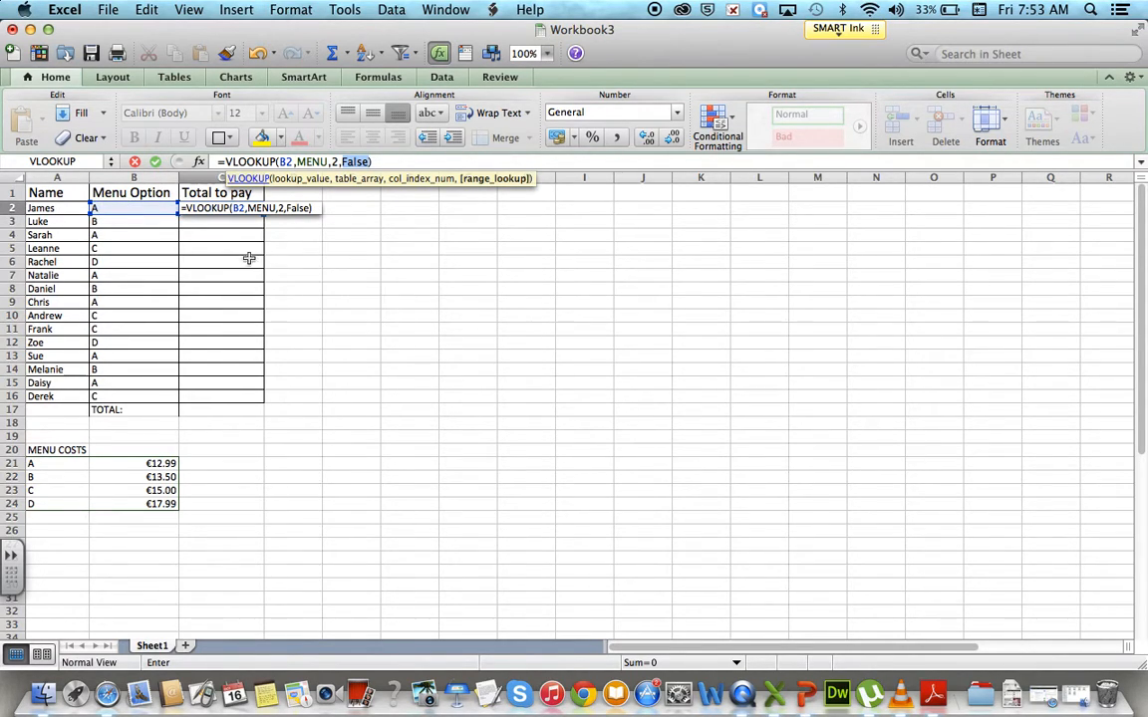
pyautogui.click(408, 165)
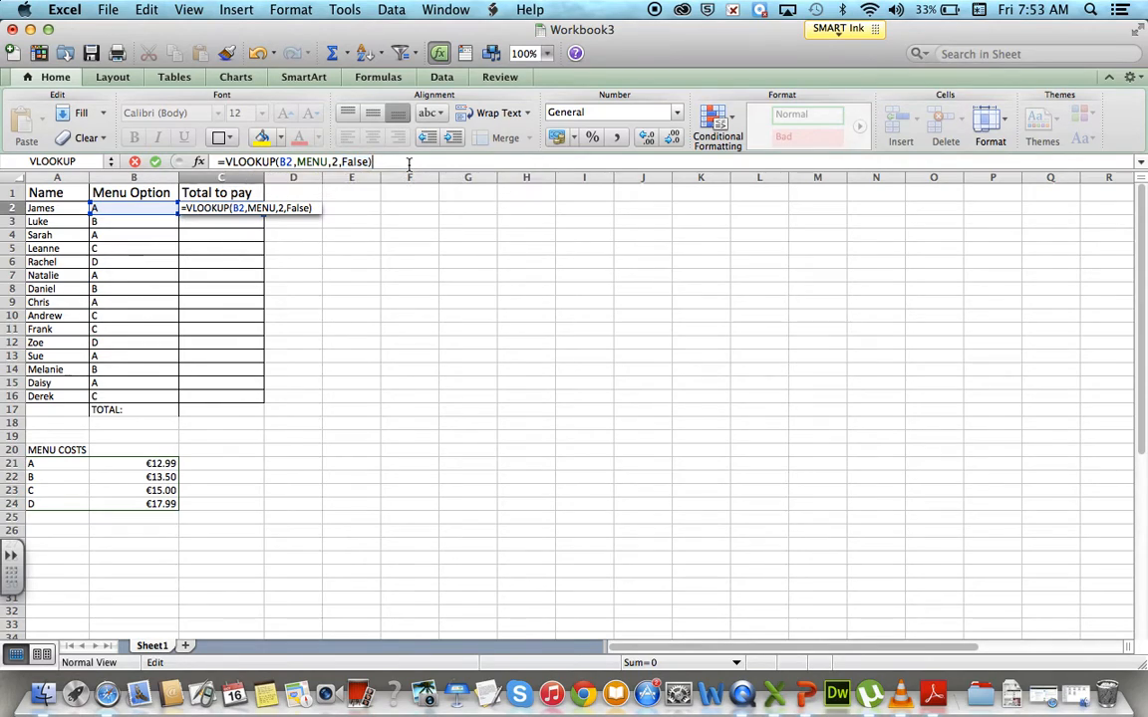
pyautogui.press('Return')
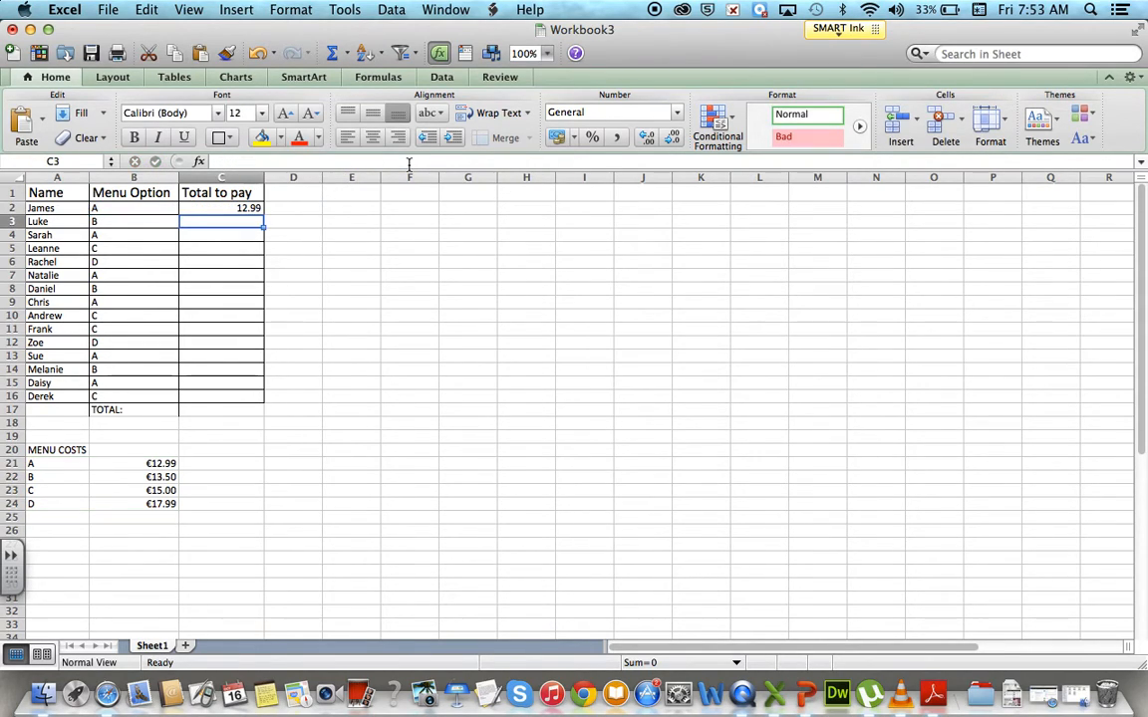
# Review the VLOOKUP formula in C2 and fill it down through C16.
pyautogui.doubleClick(241, 208)
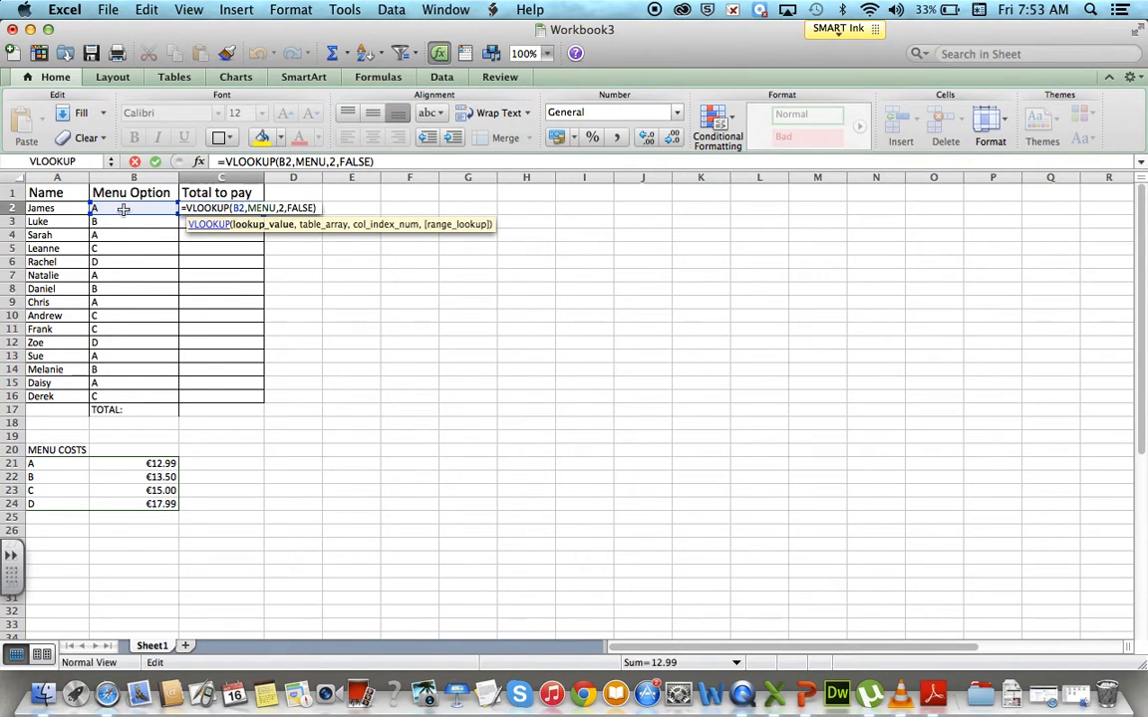
pyautogui.press('Return')
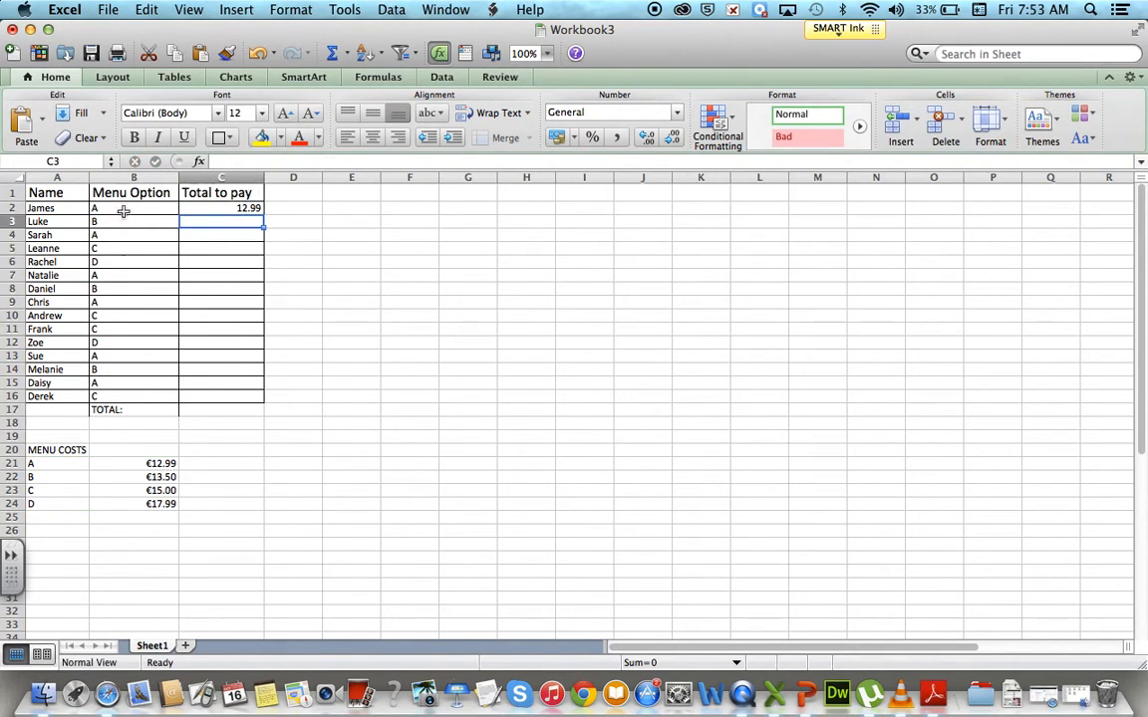
pyautogui.click(249, 207)
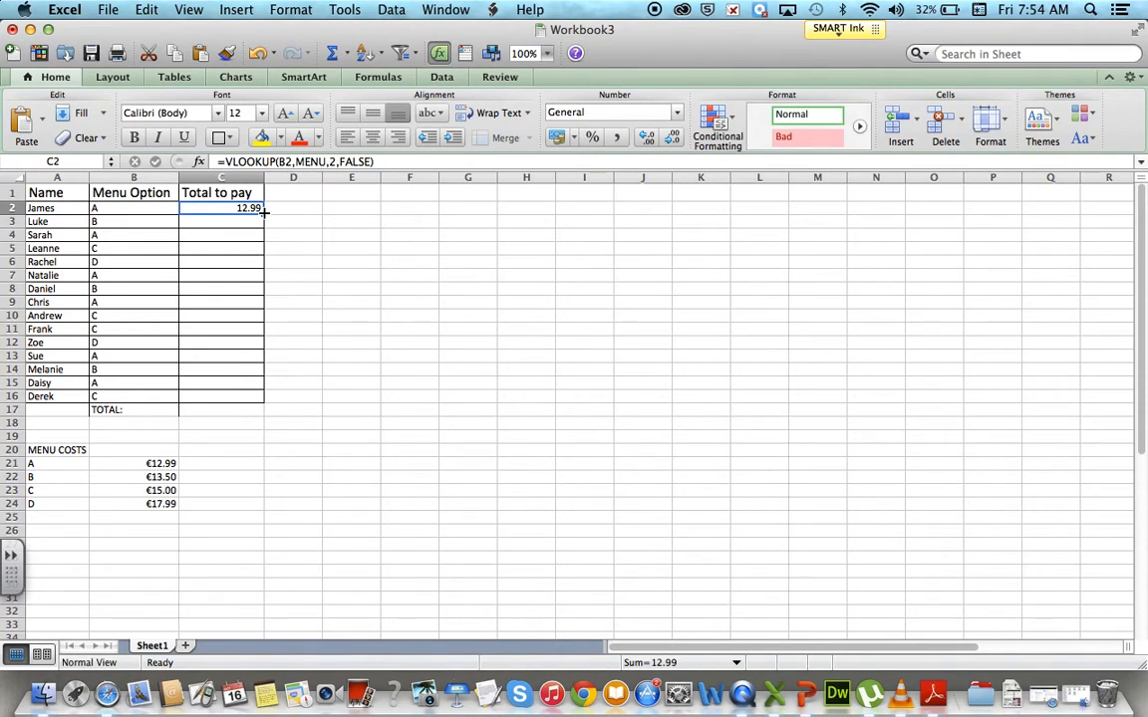
pyautogui.moveTo(264, 214); pyautogui.dragTo(267, 406)
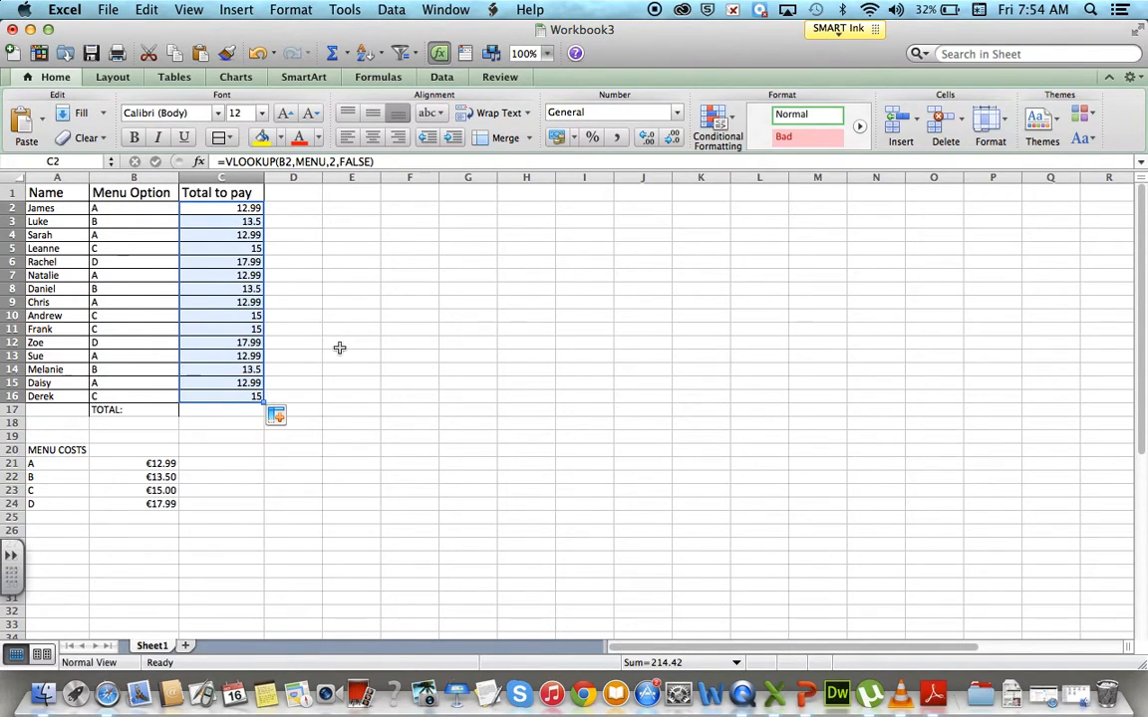
# Format the amounts in C2:C16 as Currency with the € symbol and two decimal places.
pyautogui.rightClick(229, 269)
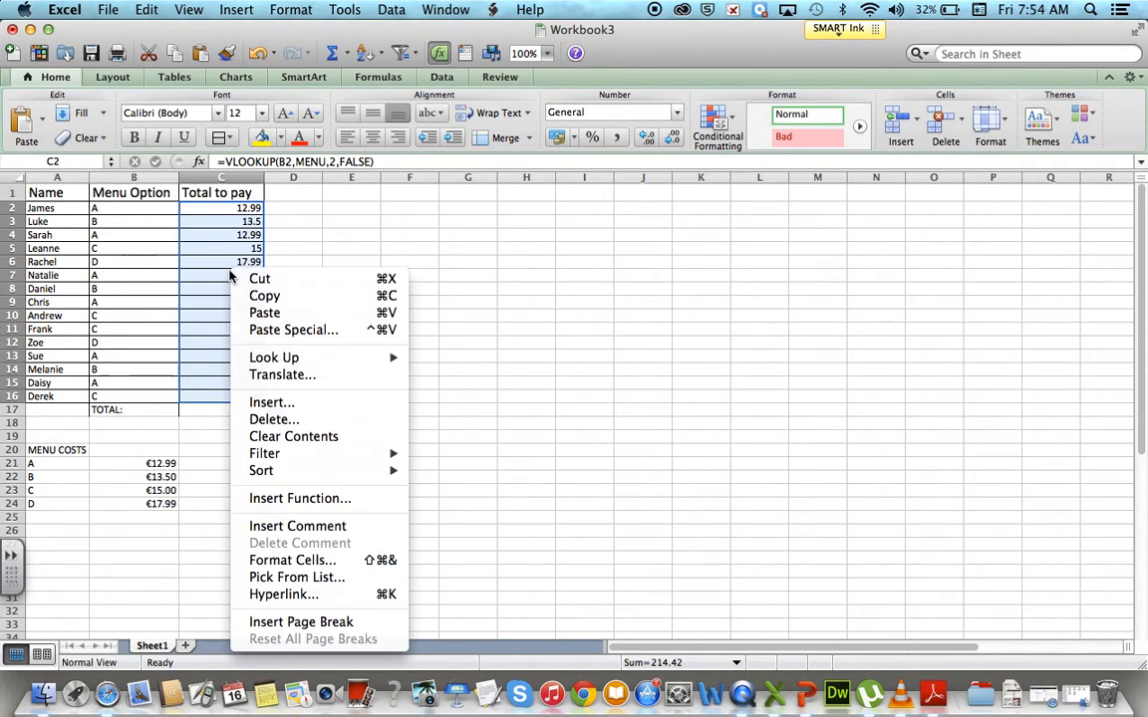
pyautogui.click(277, 560)
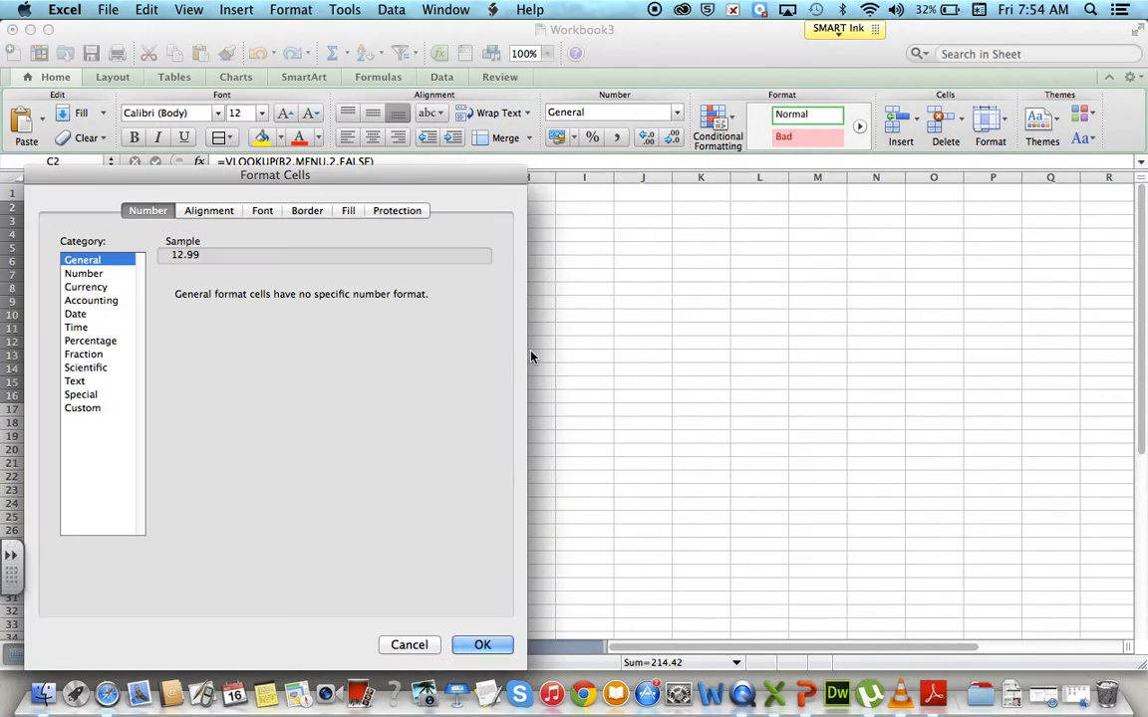
pyautogui.click(86, 288)
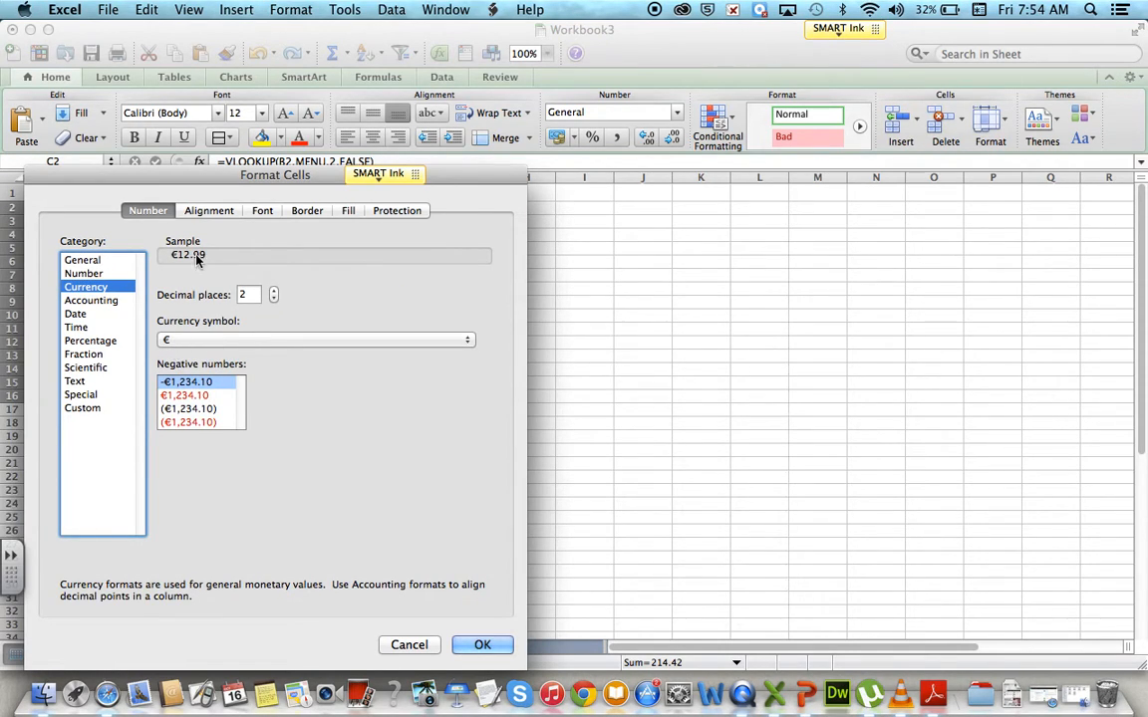
pyautogui.click(480, 644)
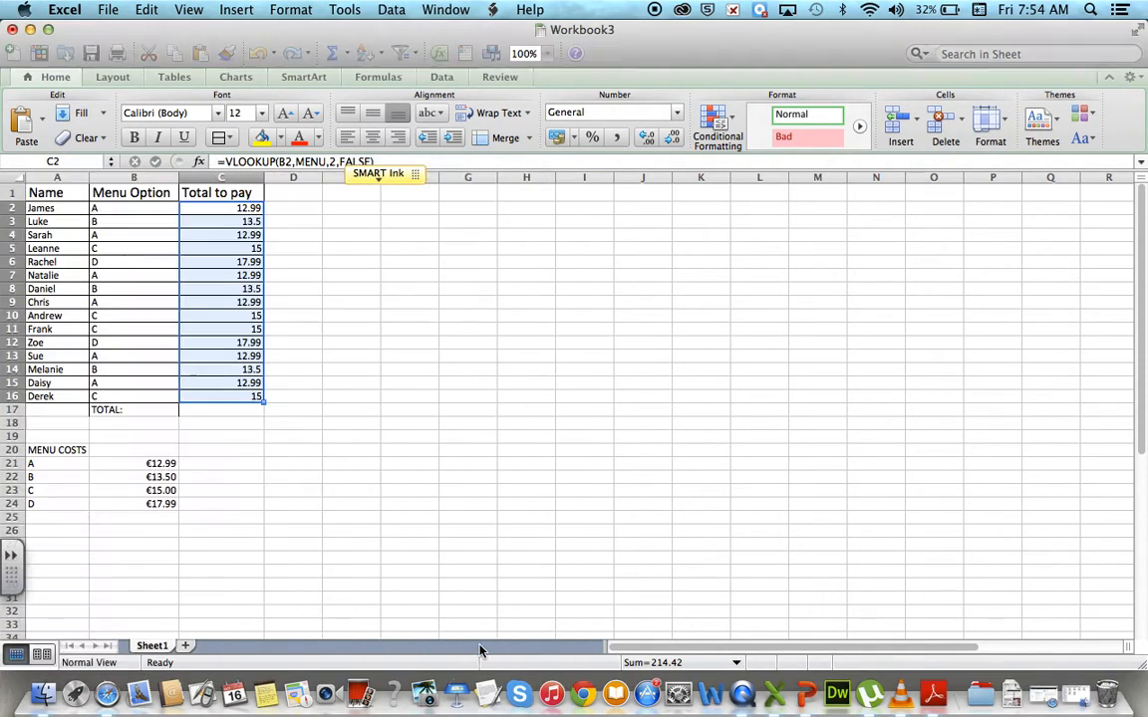
# Enter the formula =sum(C2:C16) in C17 to total the amounts to pay.
pyautogui.click(227, 412)
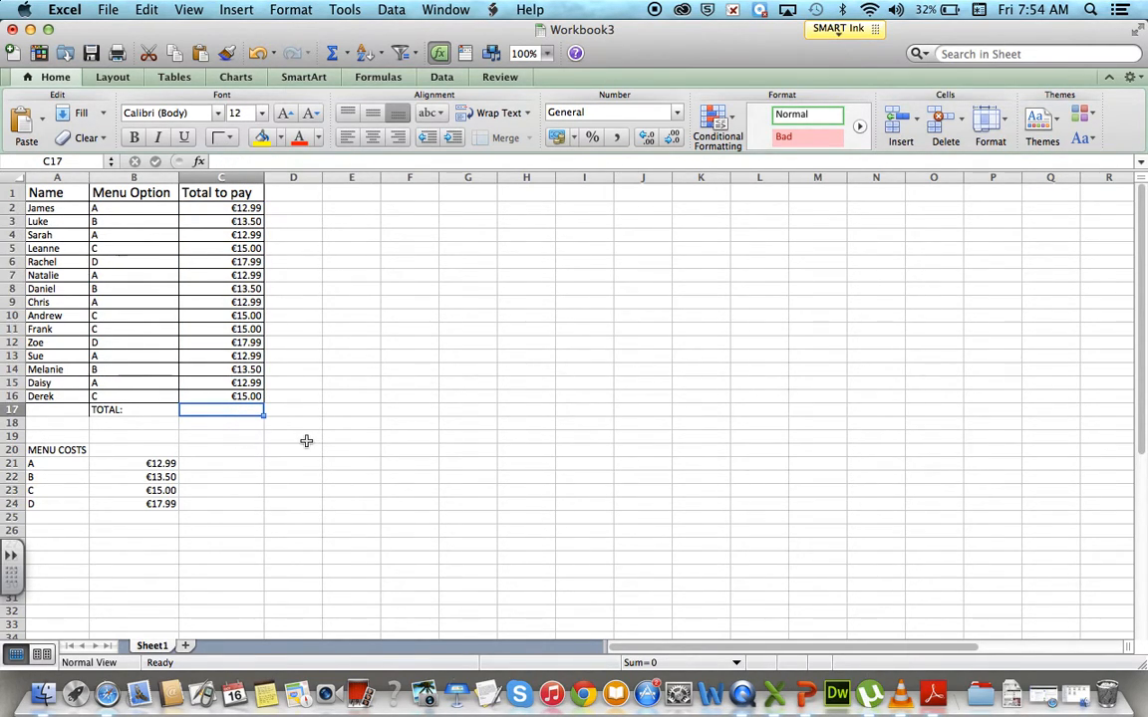
pyautogui.write('=sum')
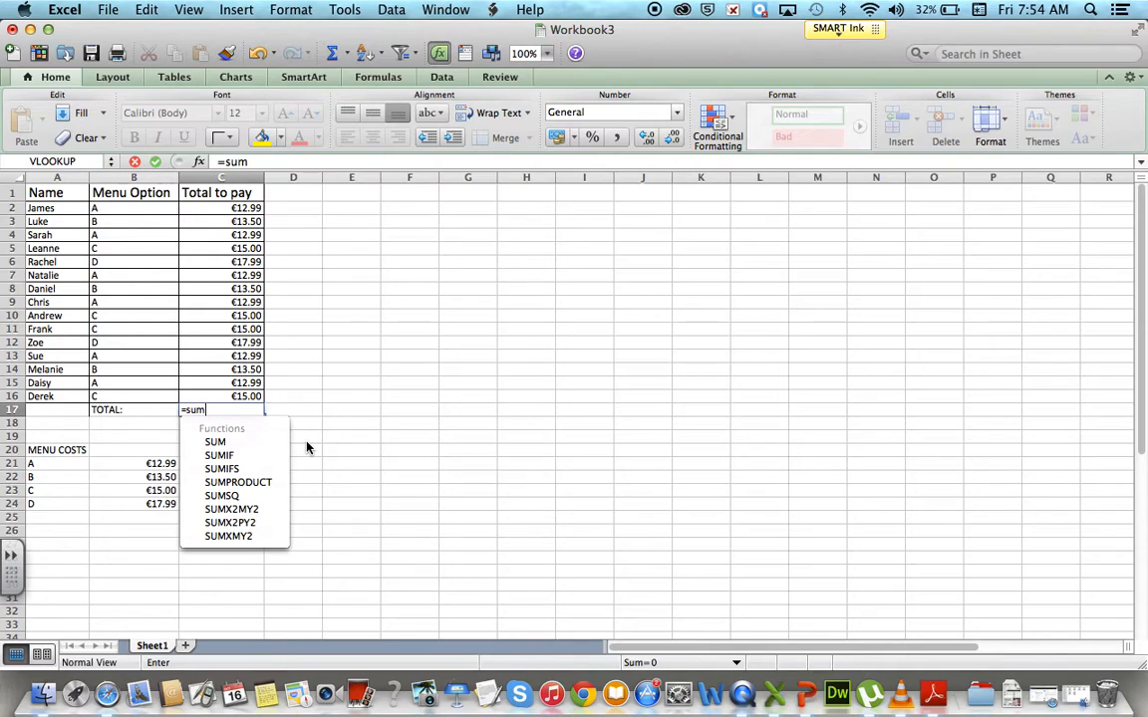
pyautogui.write('(')
pyautogui.press('BackSpace')
pyautogui.write('(')
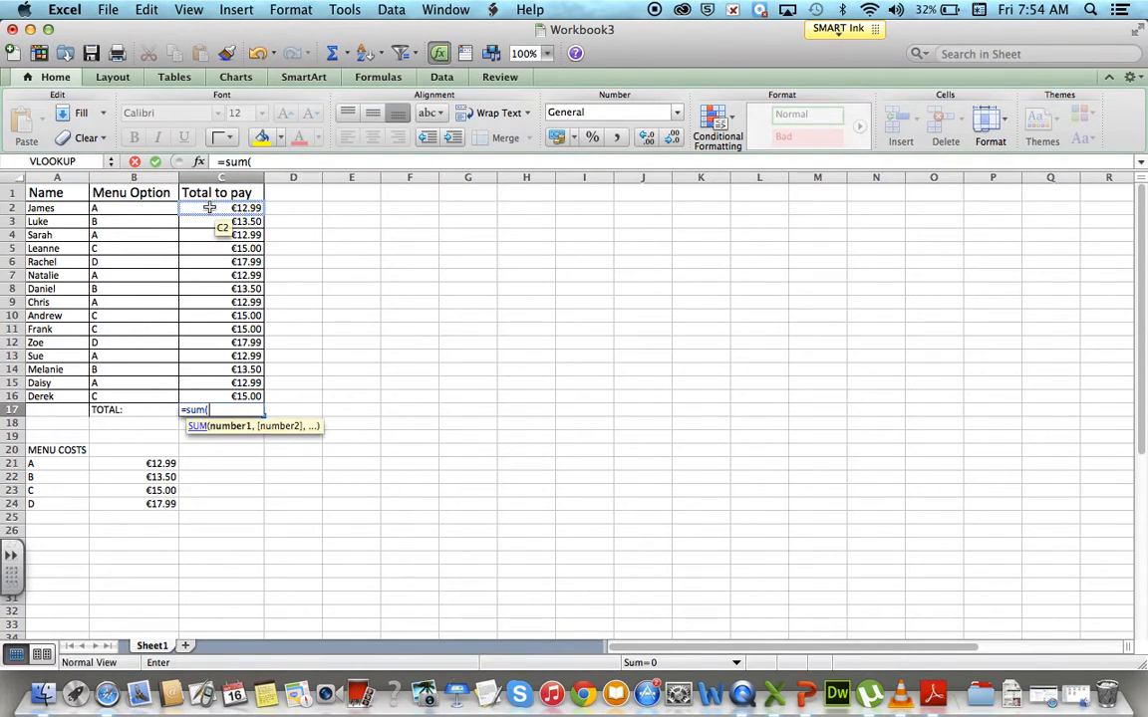
pyautogui.moveTo(210, 207); pyautogui.dragTo(218, 396)
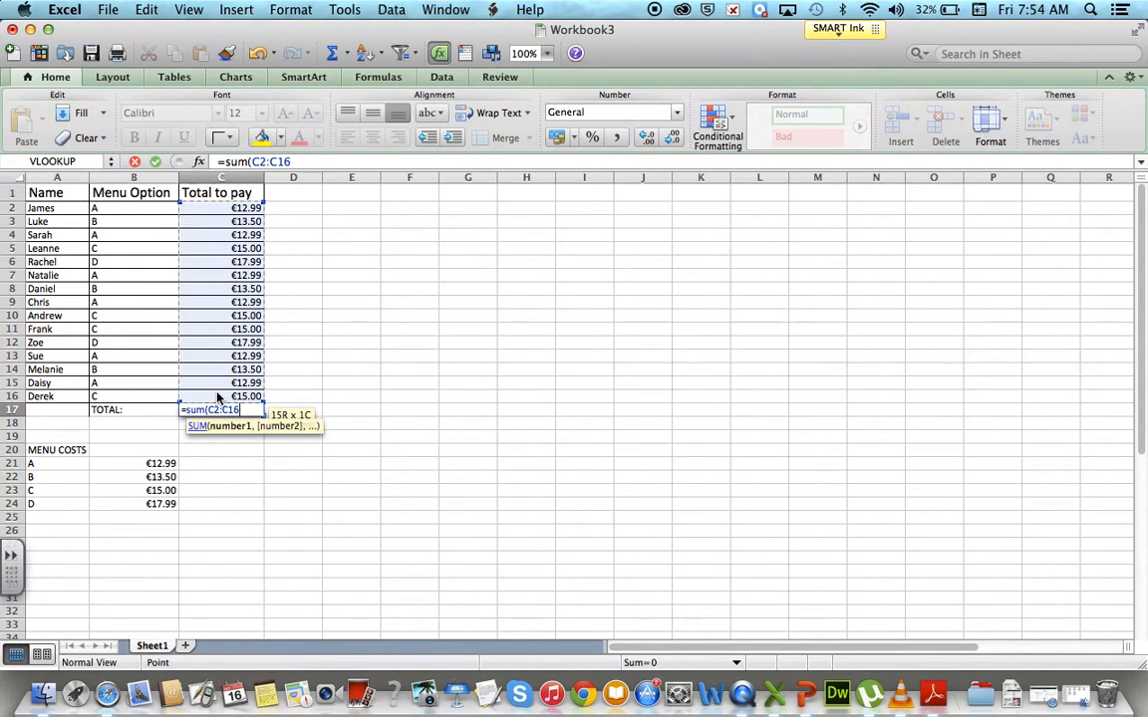
pyautogui.write(')')
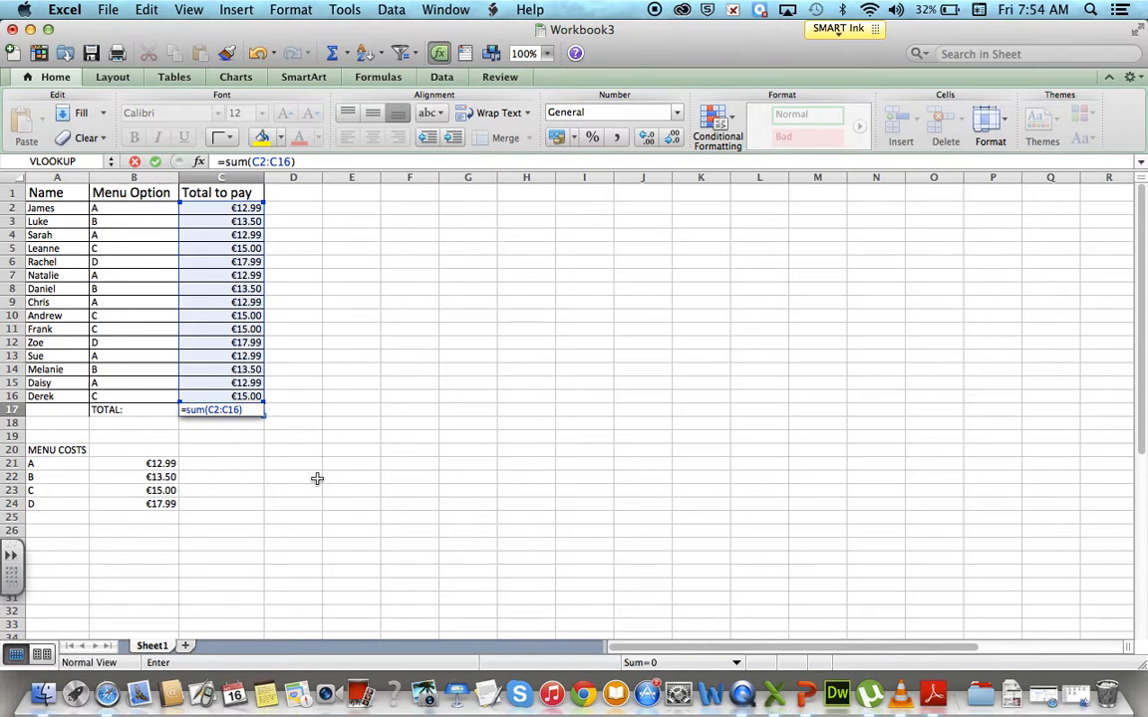
pyautogui.press('Return')
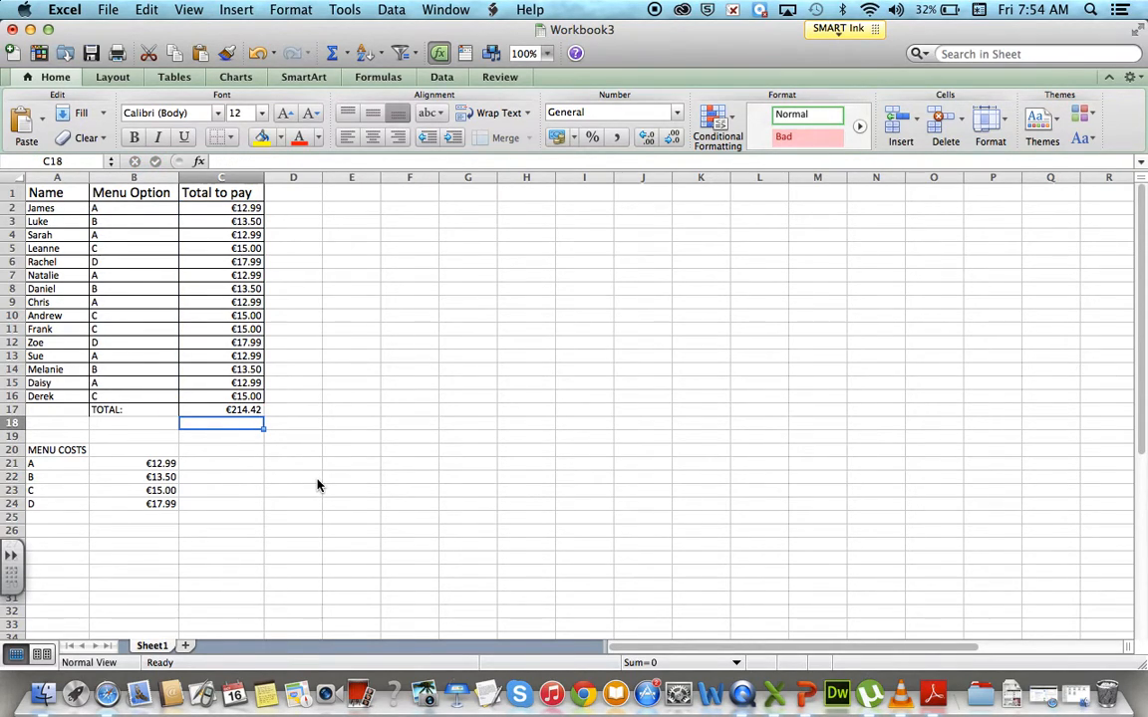